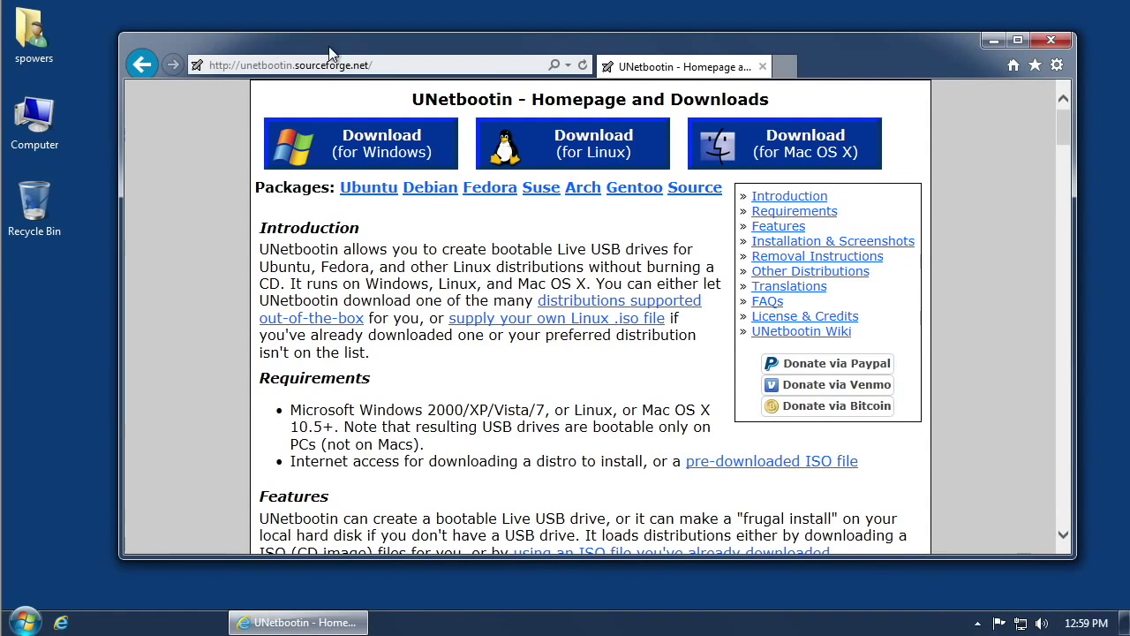
Close Internet Explorer once unetbootin-windows-608.exe has finished downloading.
mouse_move(331, 51)
mouse_down()
mouse_move(345, 46)
mouse_move(338, 53)
mouse_up()
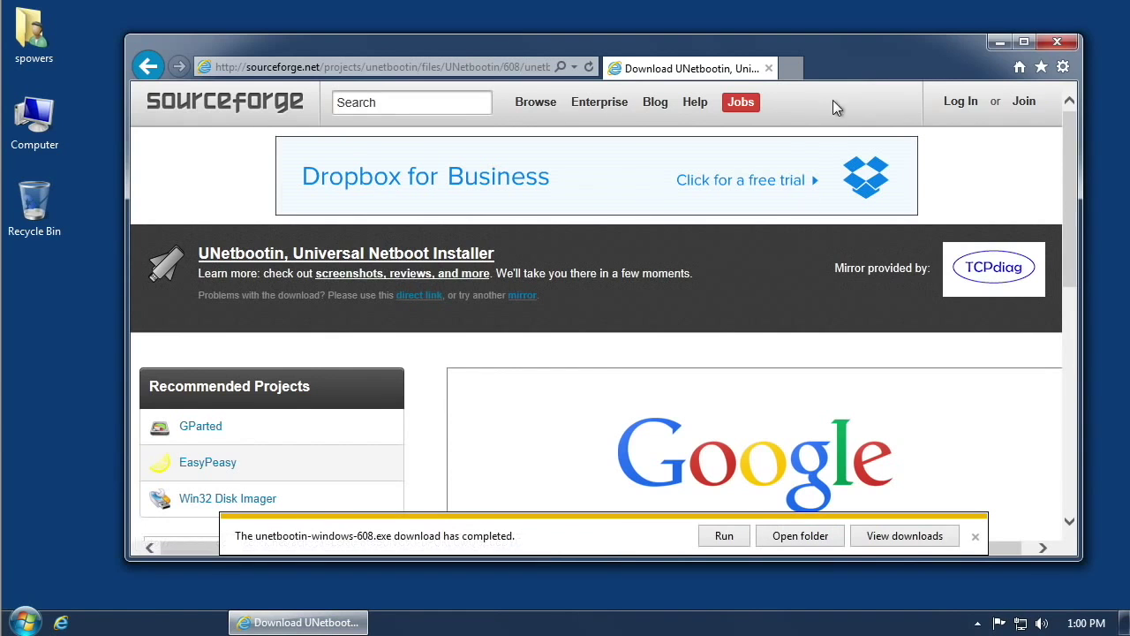
click(1059, 42)
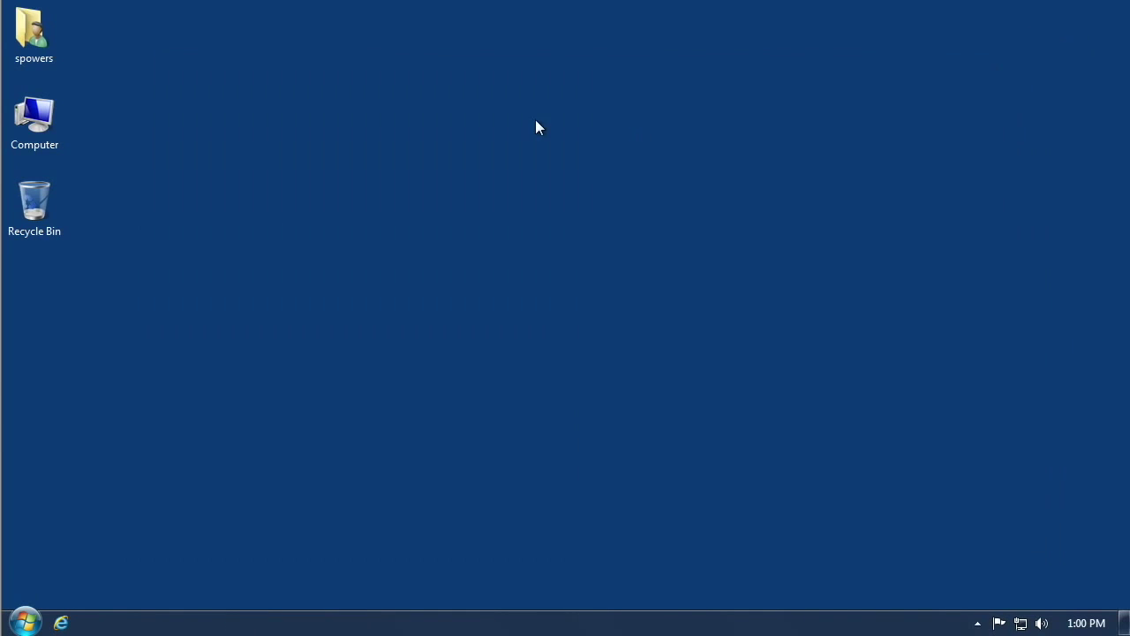
double_click(53, 121)
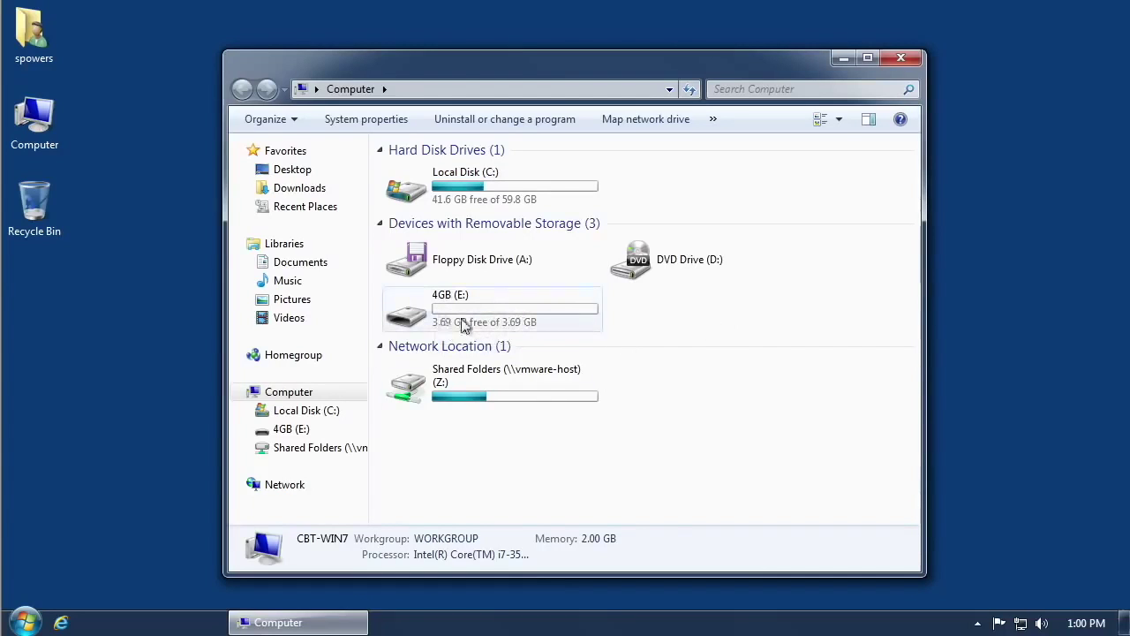
mouse_move(441, 311)
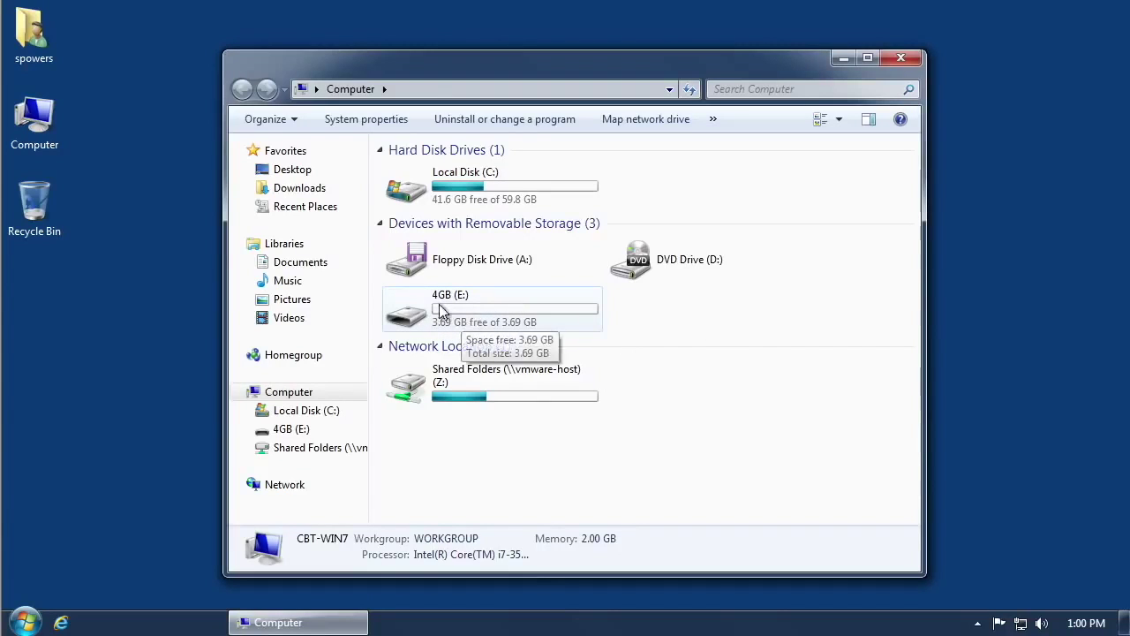
double_click(528, 309)
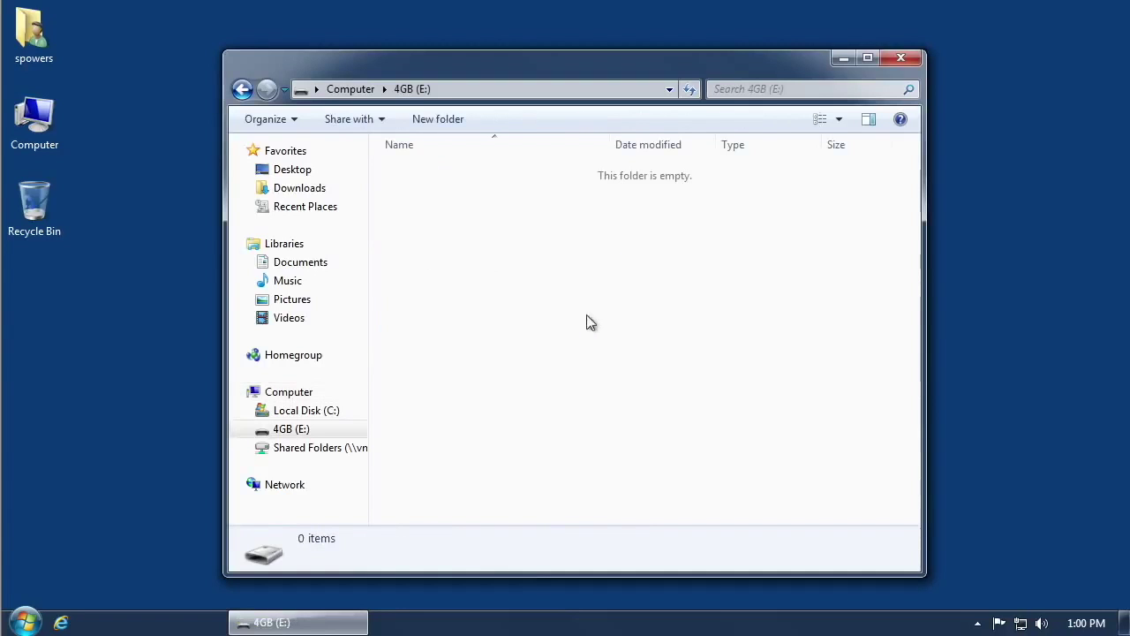
click(241, 89)
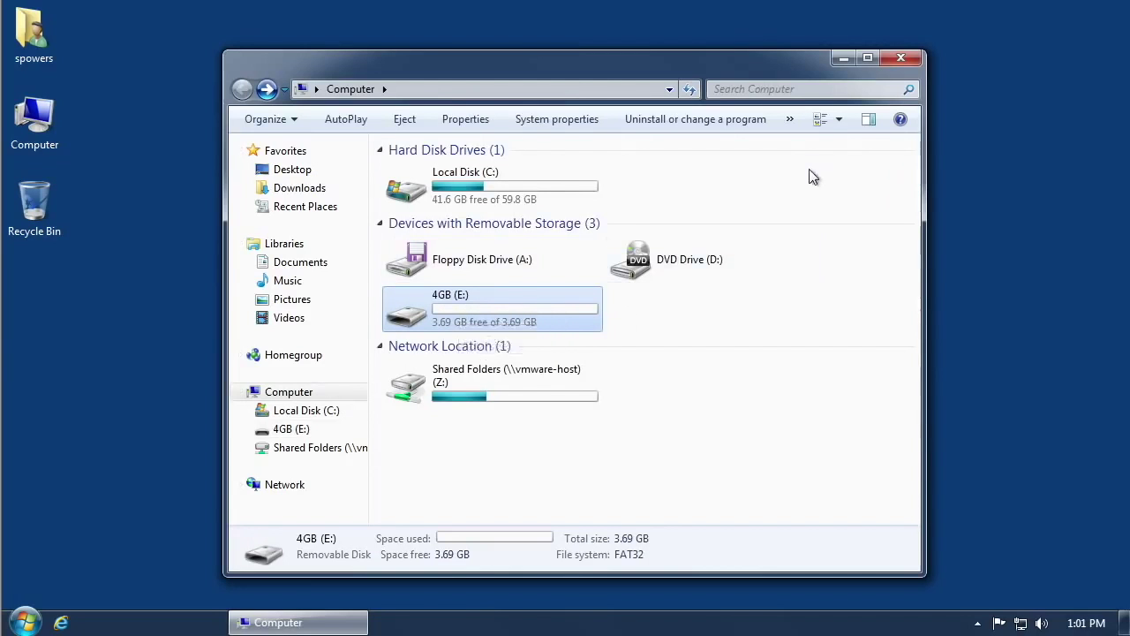
click(901, 57)
drag(283, 60, 5, 98)
double_click(33, 35)
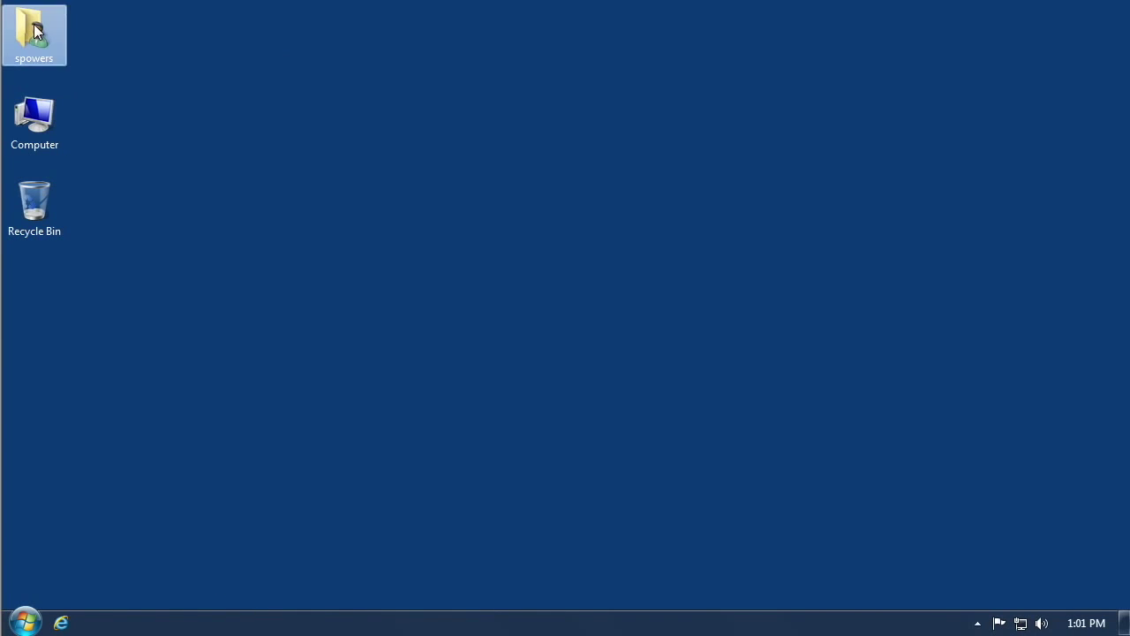
Run unetbootin-windows-608 from the Downloads folder and approve the UAC prompt.
double_click(621, 168)
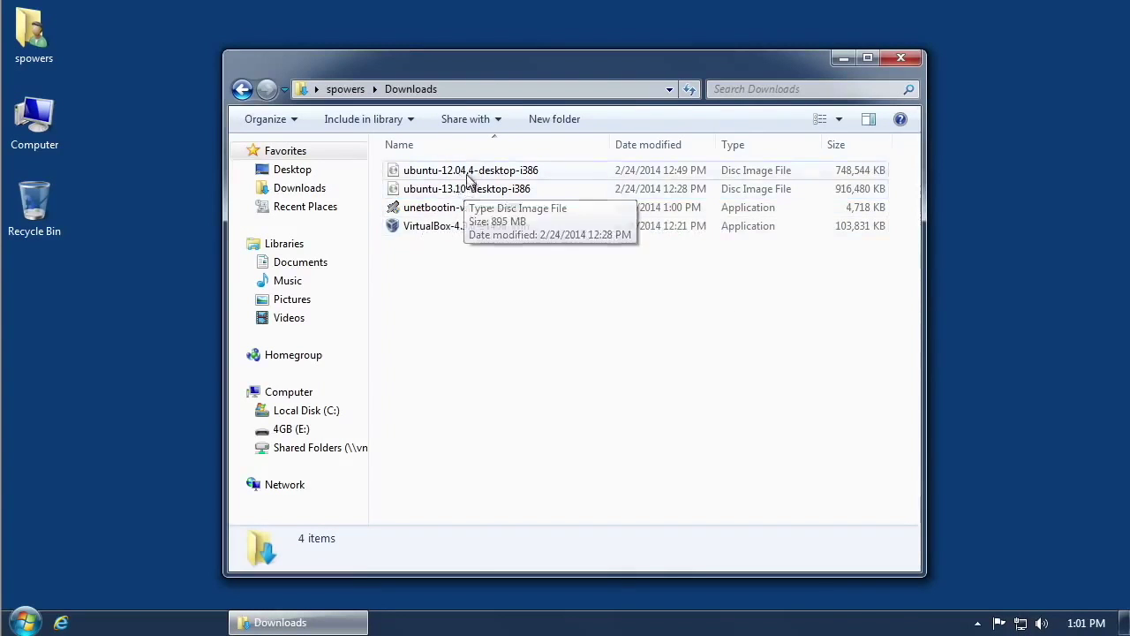
double_click(393, 207)
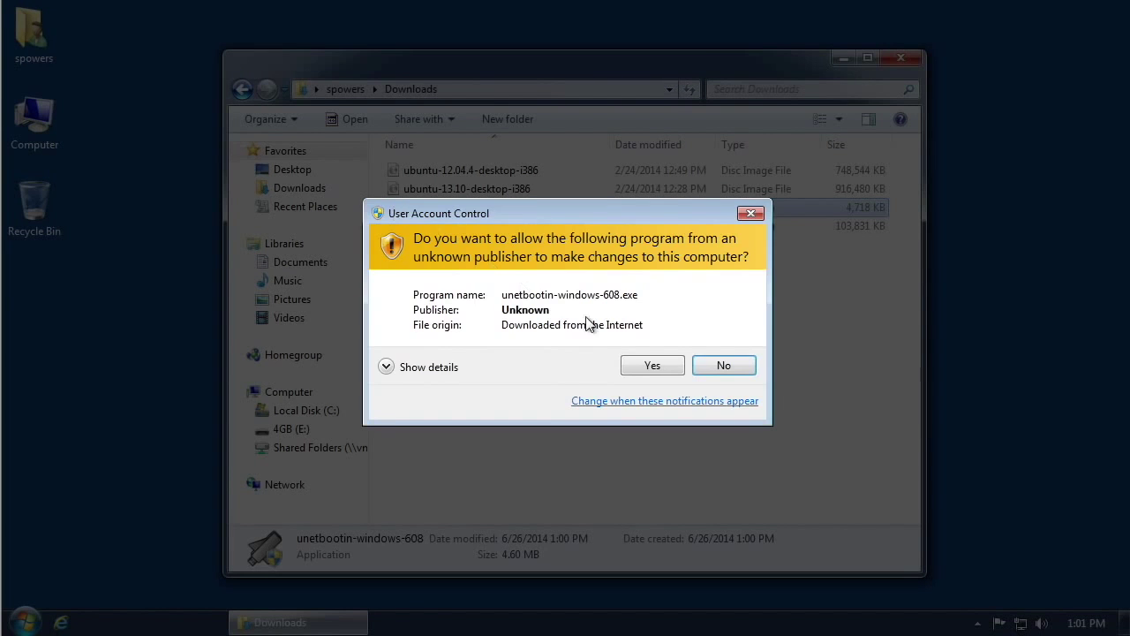
click(651, 366)
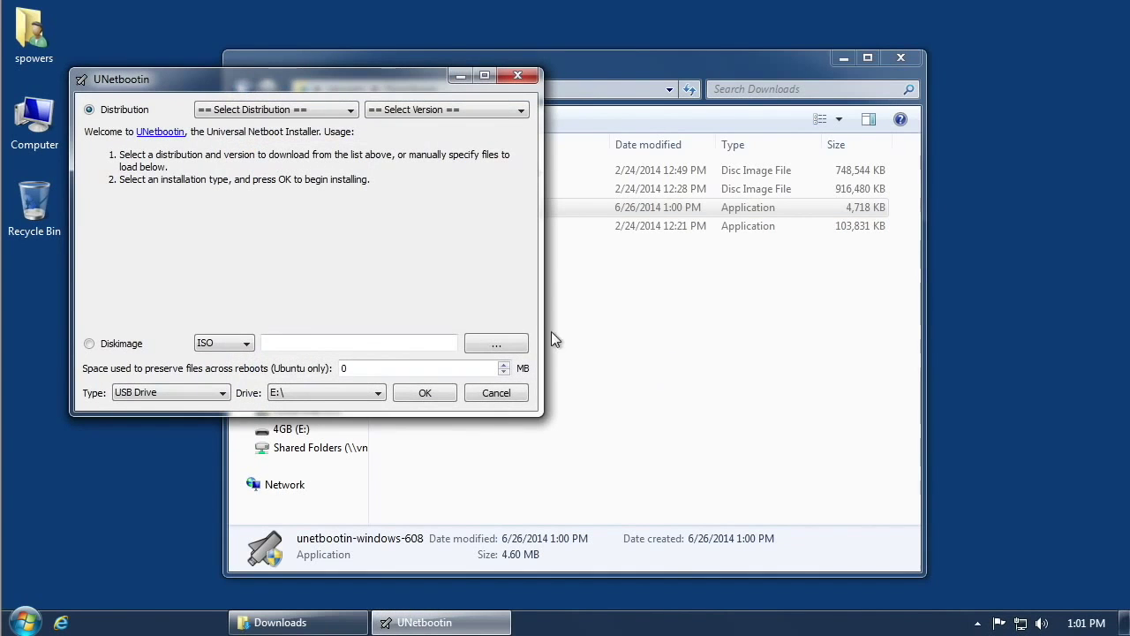
Arrange the UNetbootin and Downloads windows apart, with UNetbootin in front.
drag(343, 89, 400, 110)
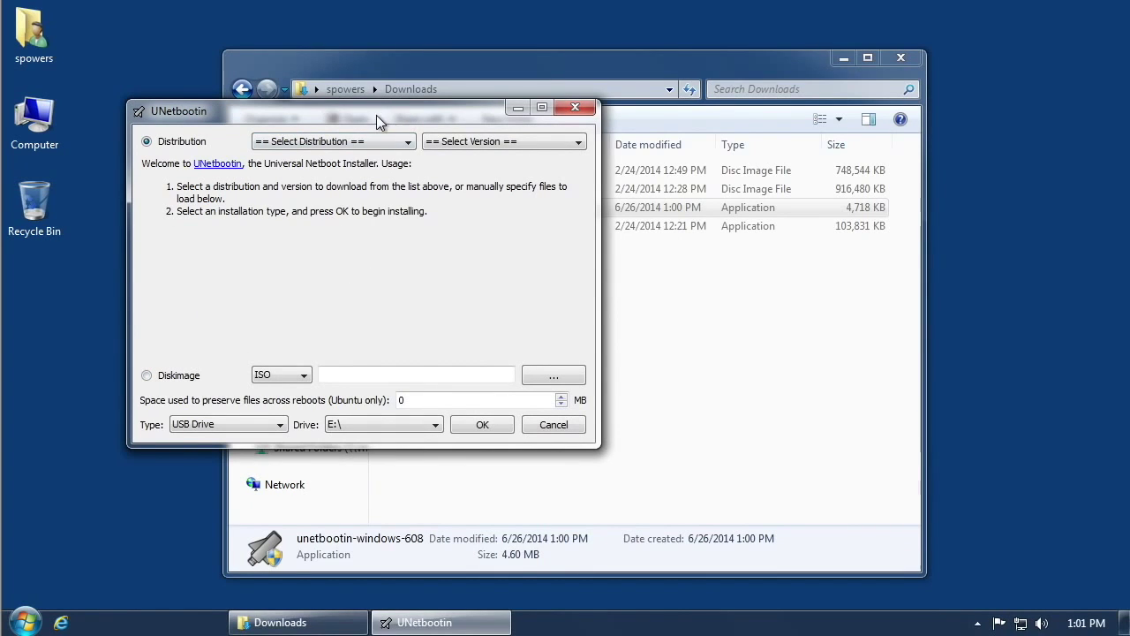
drag(377, 113, 359, 123)
drag(631, 66, 770, 51)
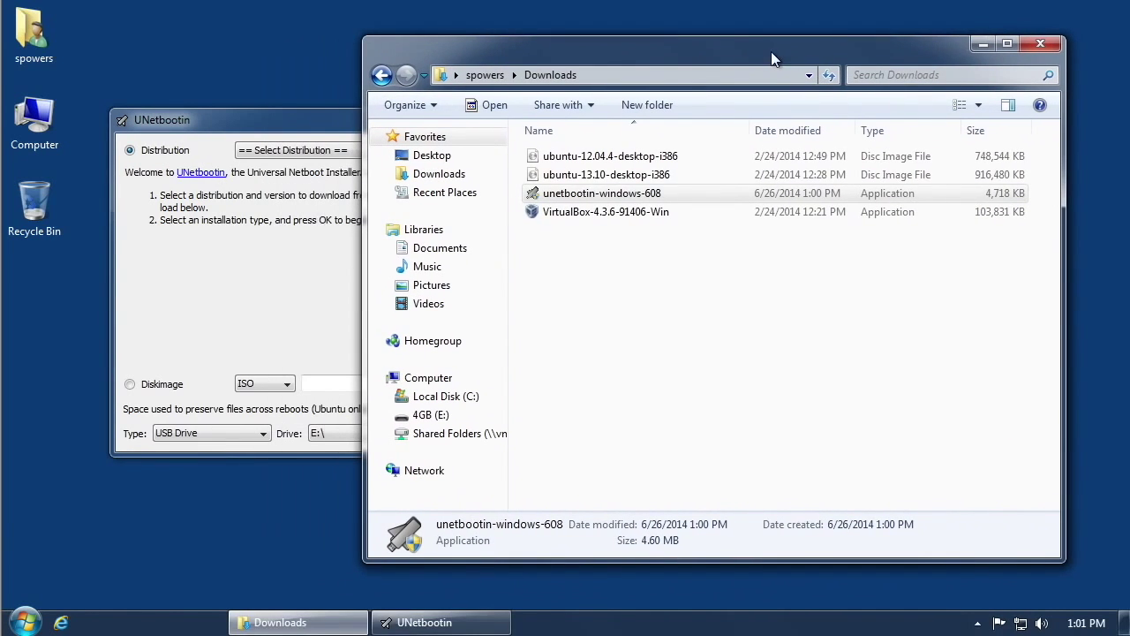
click(275, 129)
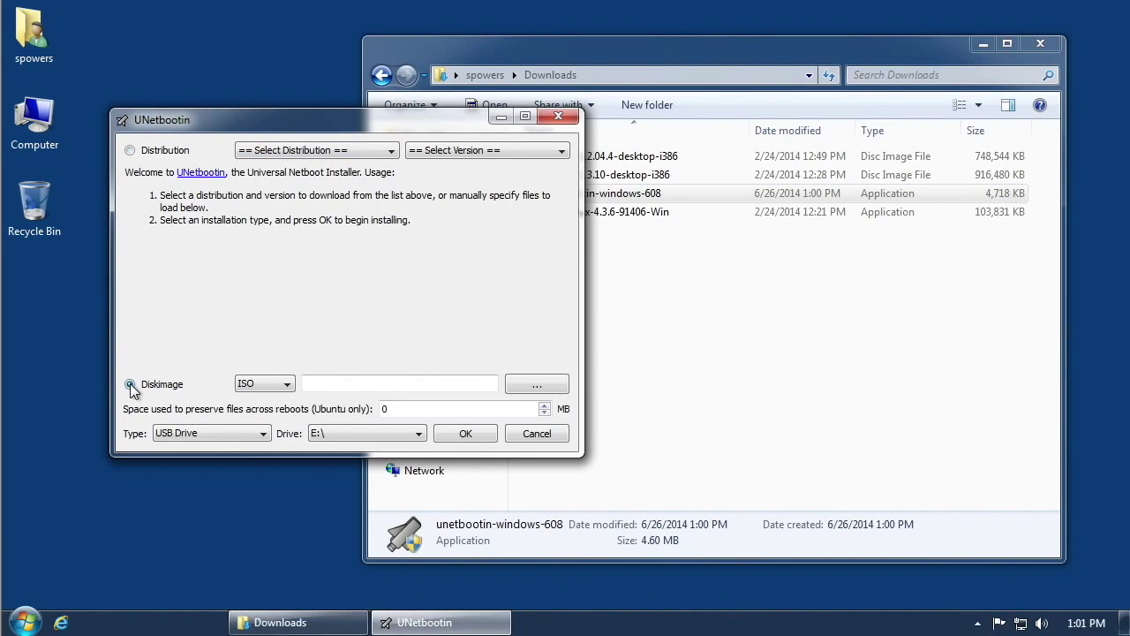
Load ubuntu-12.04.4-desktop-i386.iso from Downloads as the disk image, keeping E:\ as the drive.
click(523, 383)
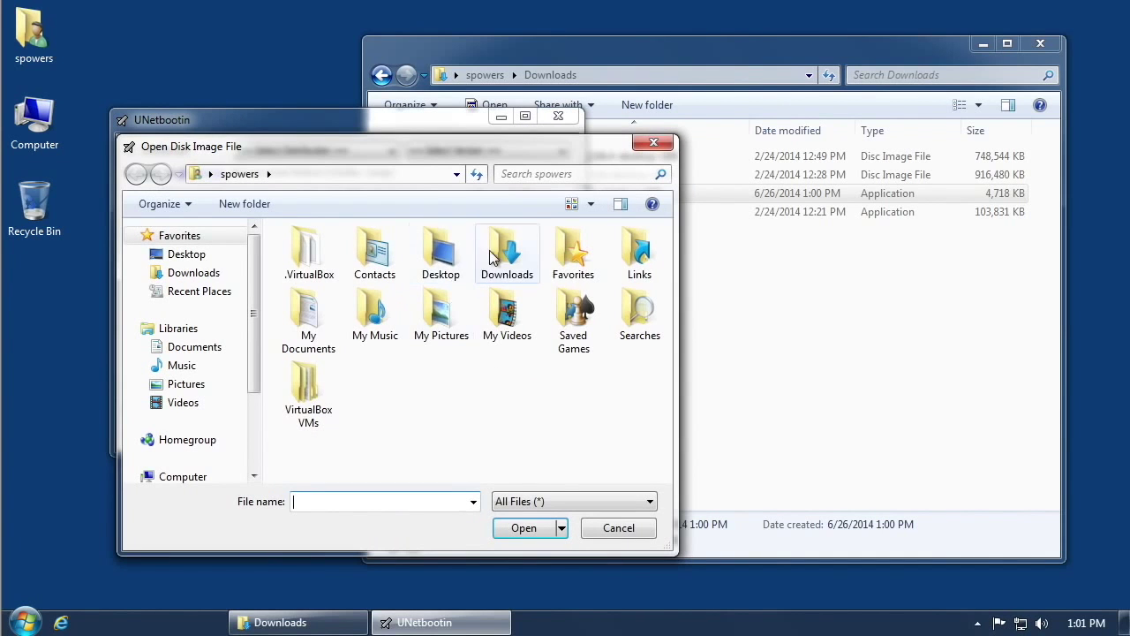
double_click(503, 254)
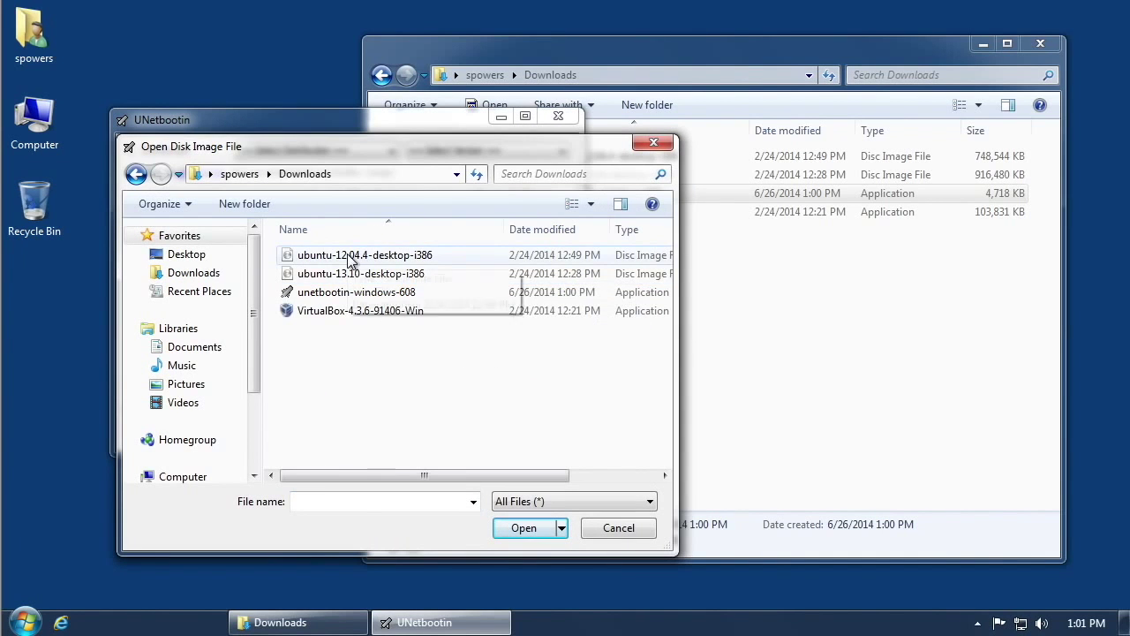
double_click(350, 255)
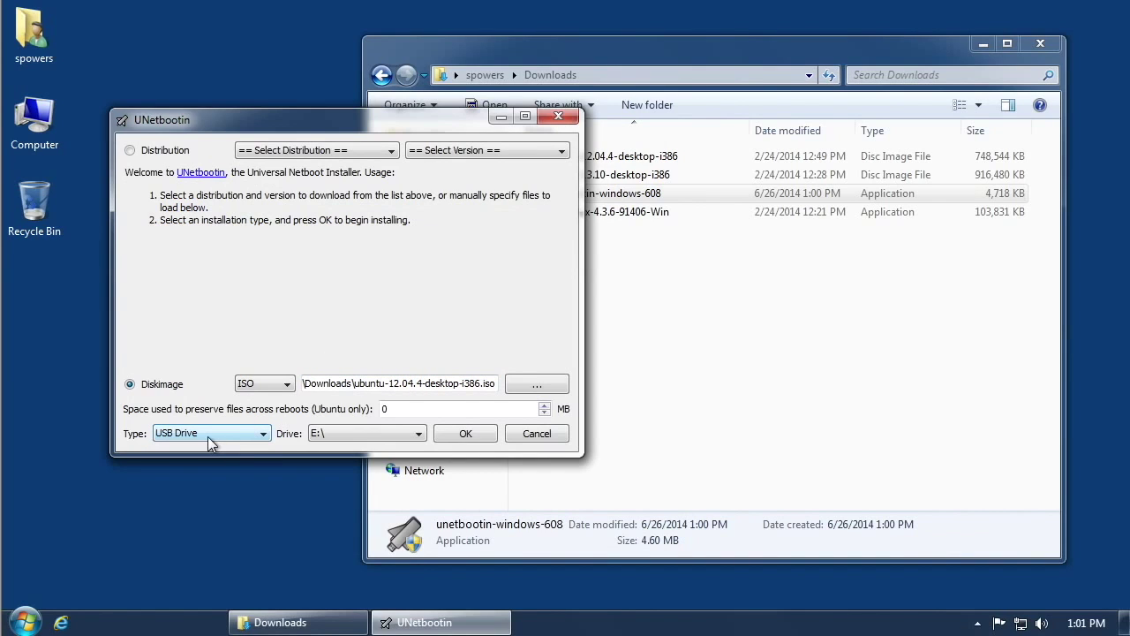
click(419, 438)
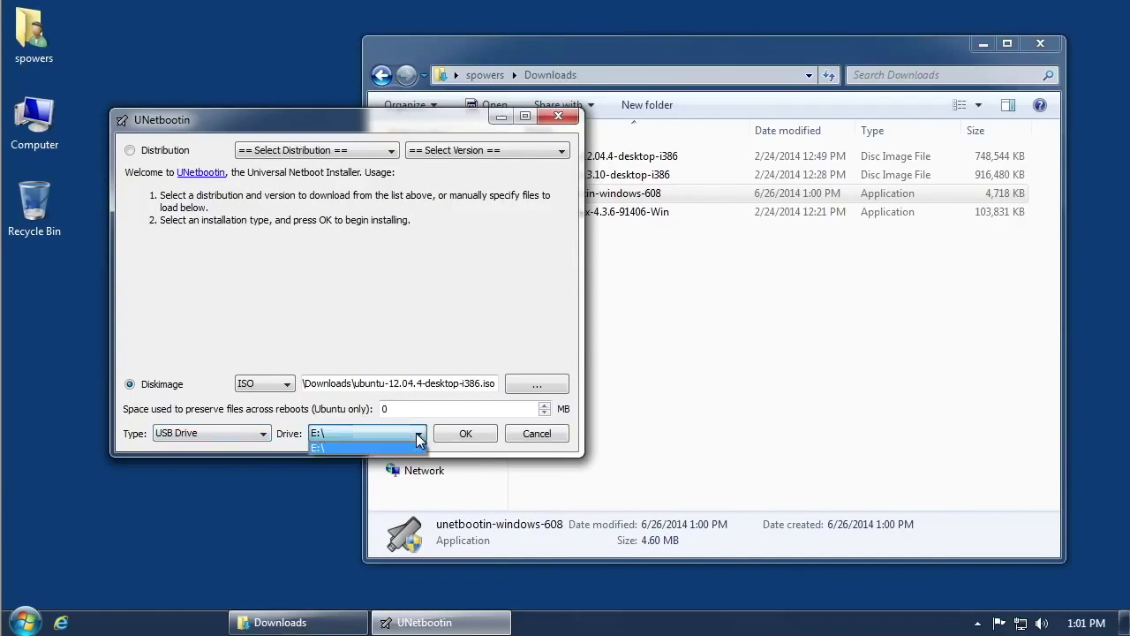
click(356, 449)
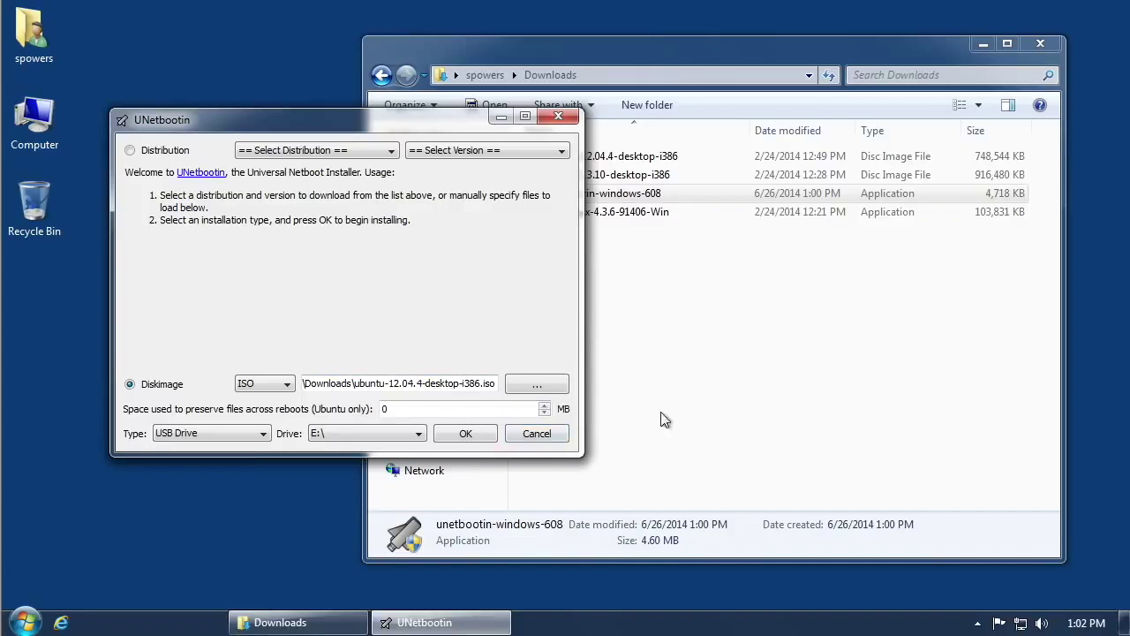
click(129, 152)
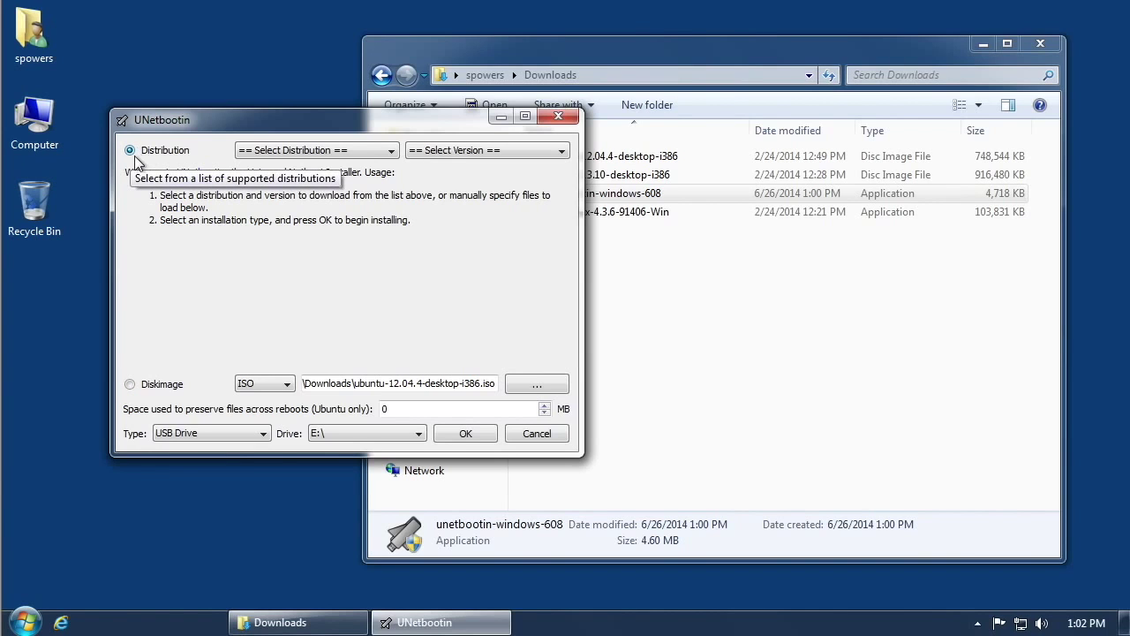
Choose Xubuntu 14.04_Live as the distribution and start writing it to E:\.
click(393, 154)
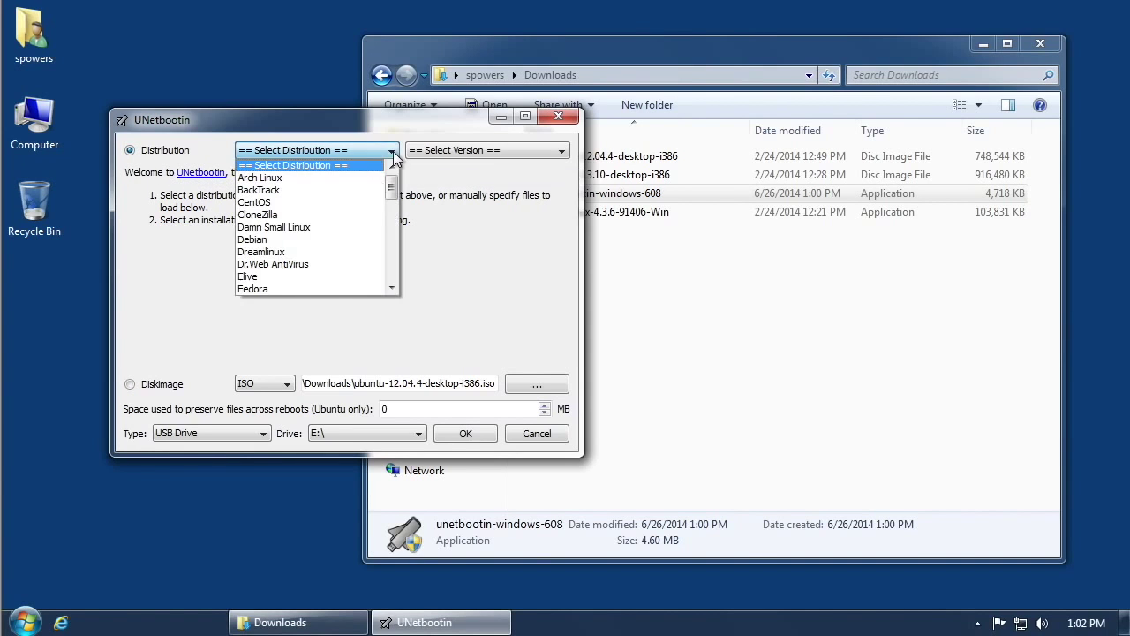
drag(391, 189, 388, 281)
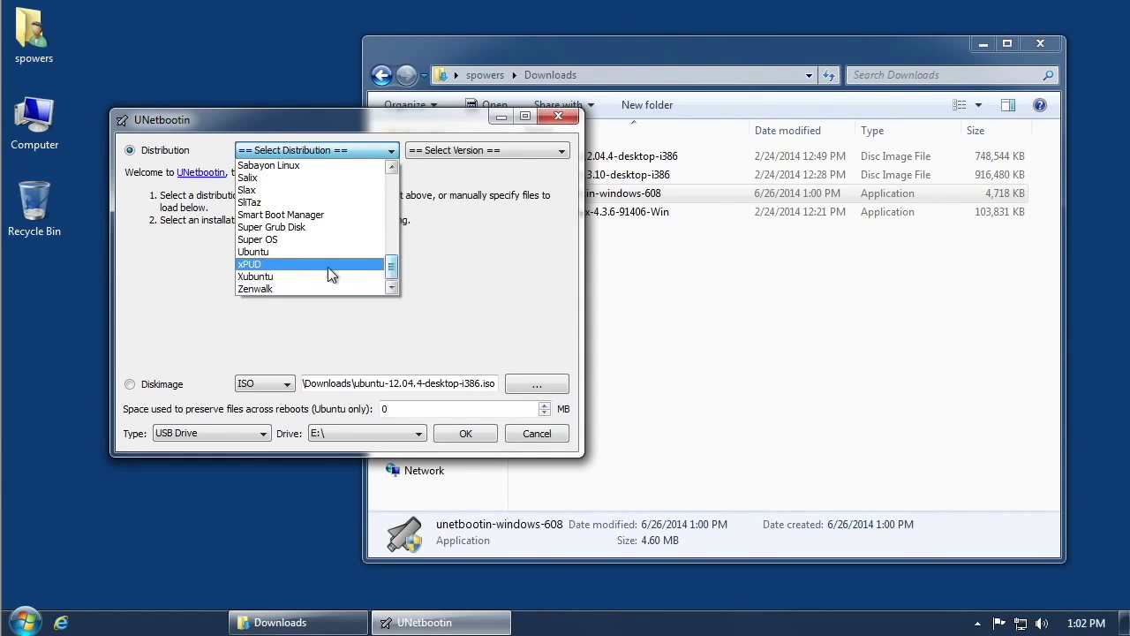
click(263, 277)
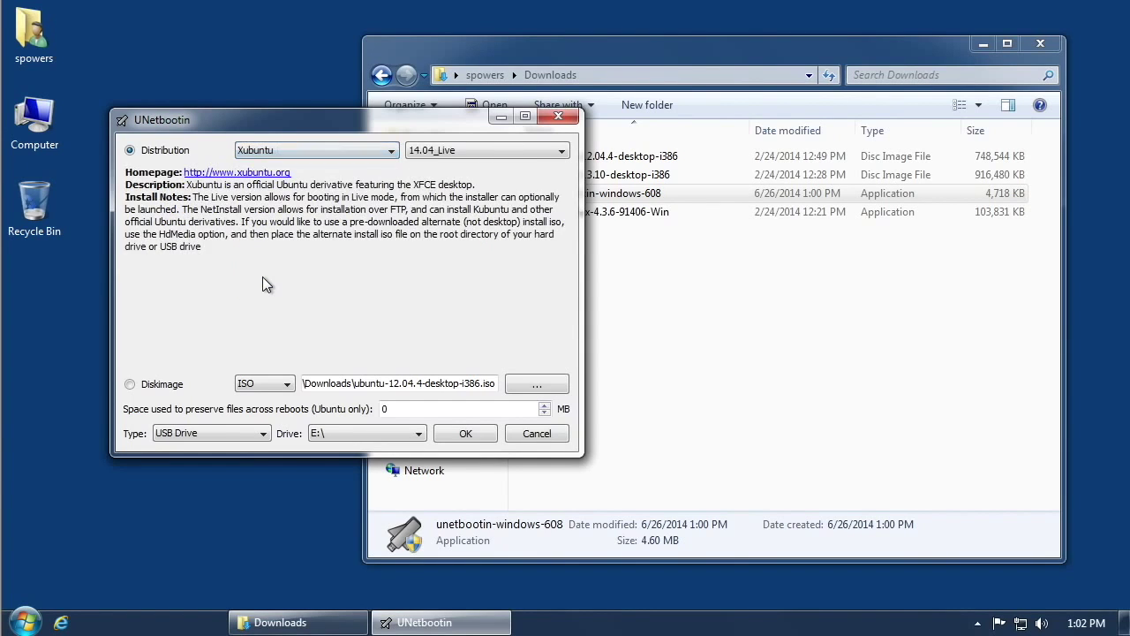
click(561, 152)
drag(563, 254, 575, 172)
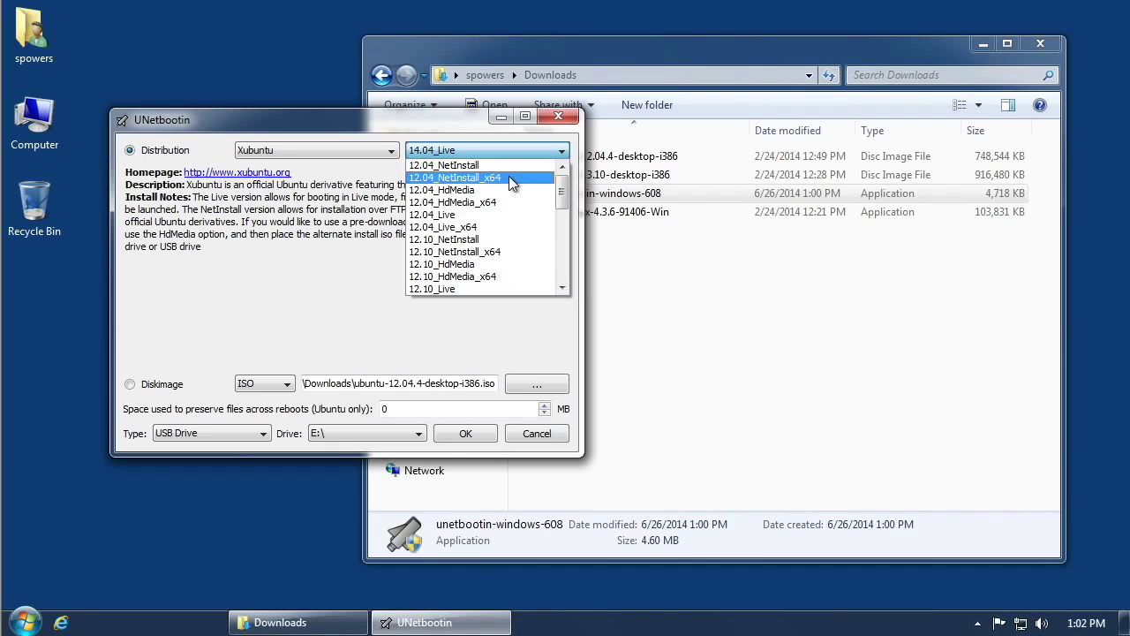
drag(561, 192, 552, 286)
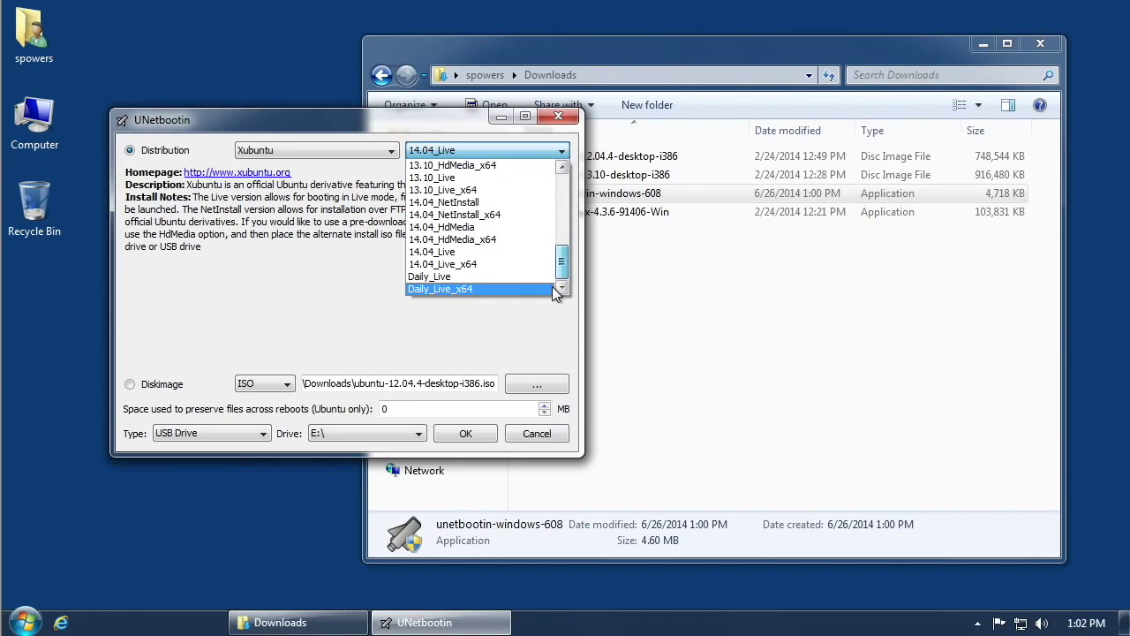
click(448, 253)
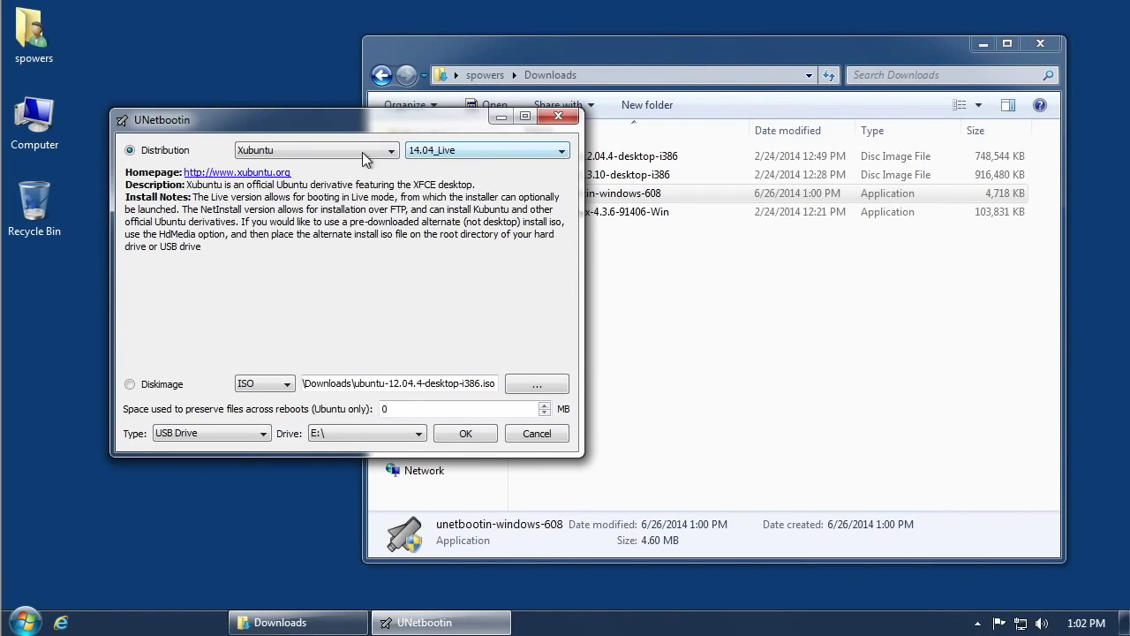
click(472, 432)
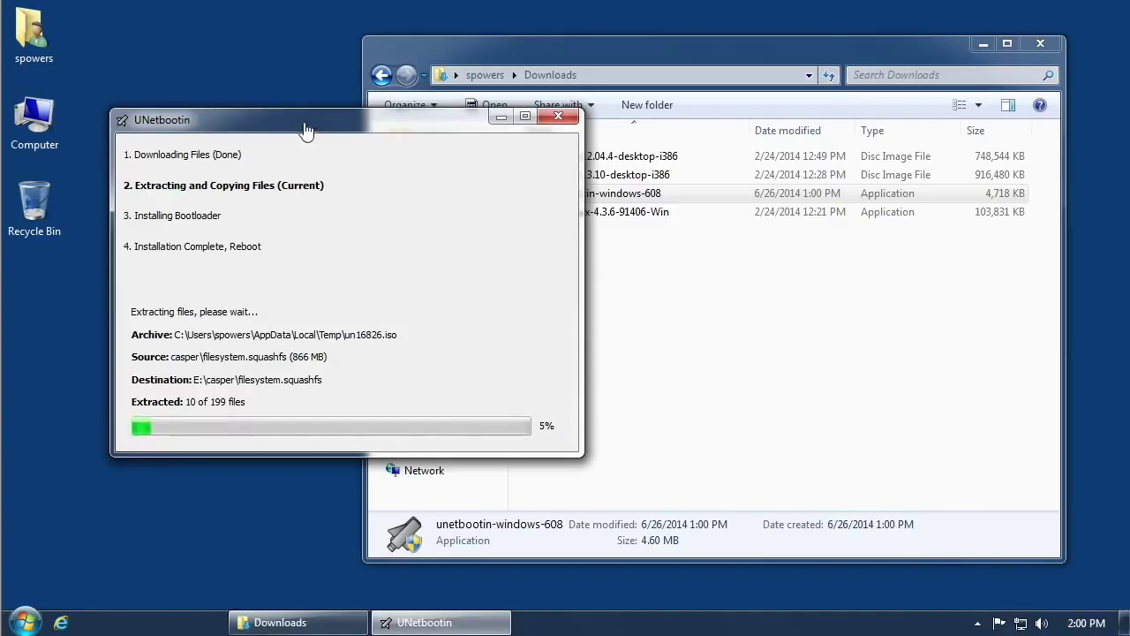
Wait for the Xubuntu download to finish and extraction to E: to reach 10 of 199 files.
drag(327, 129, 357, 115)
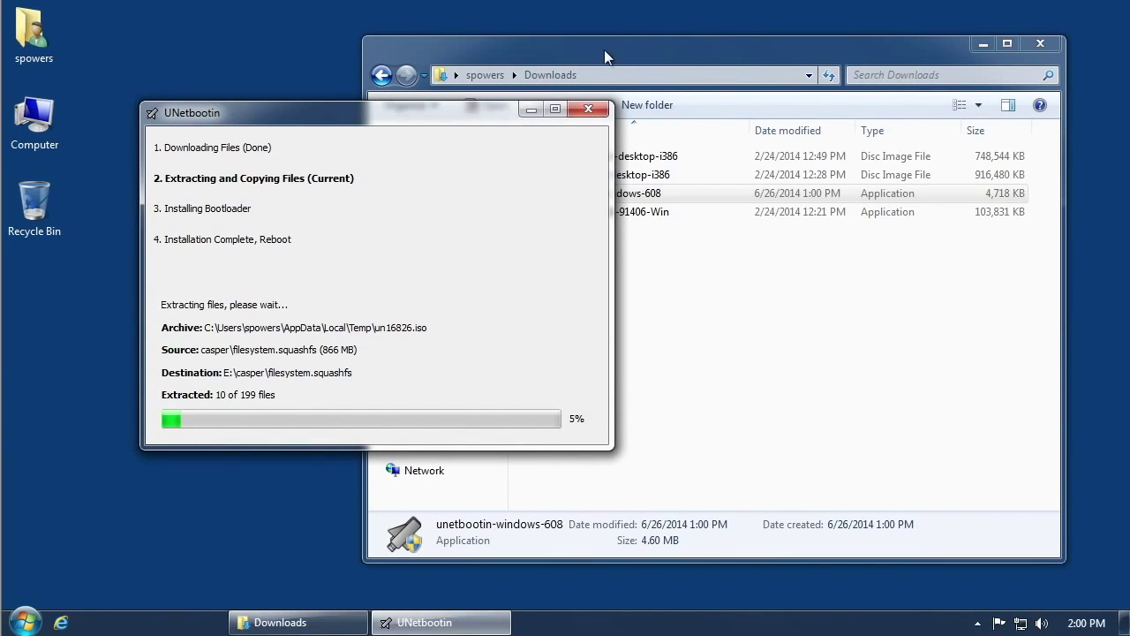
drag(417, 113, 430, 96)
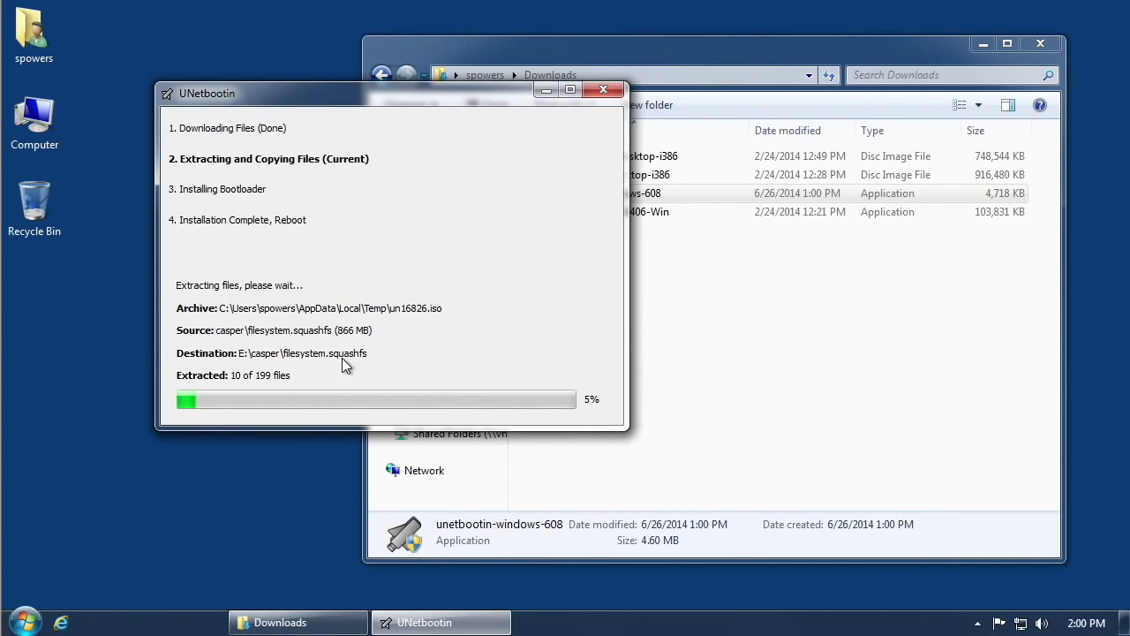